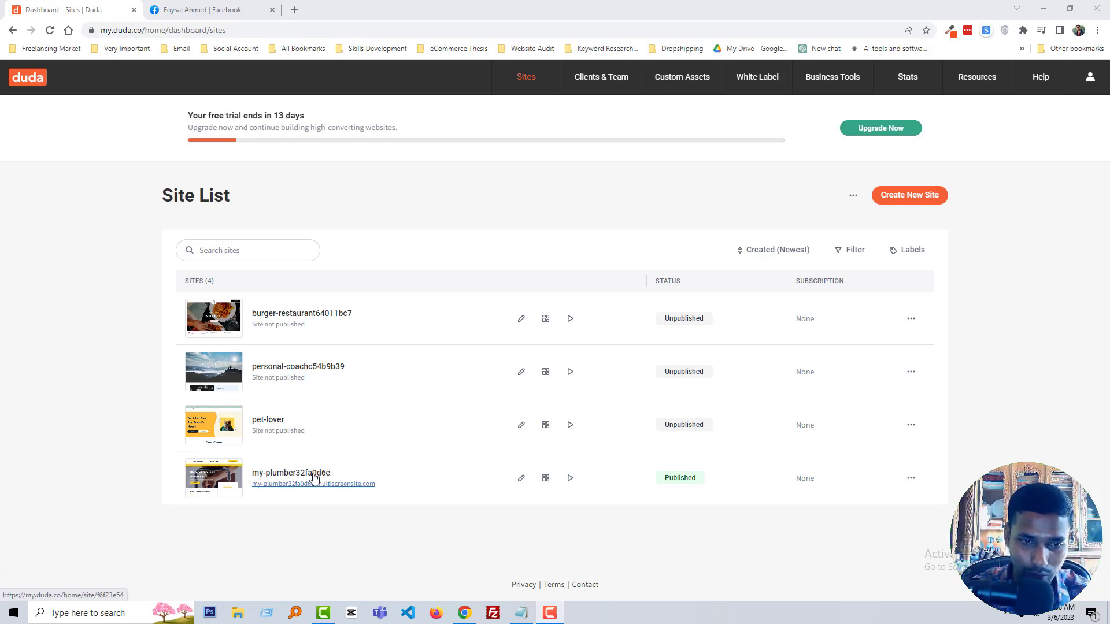
# Step: Open the my-plumber site in the Duda editor and bring up its SEO & Settings panel
pyautogui.click(314, 478)
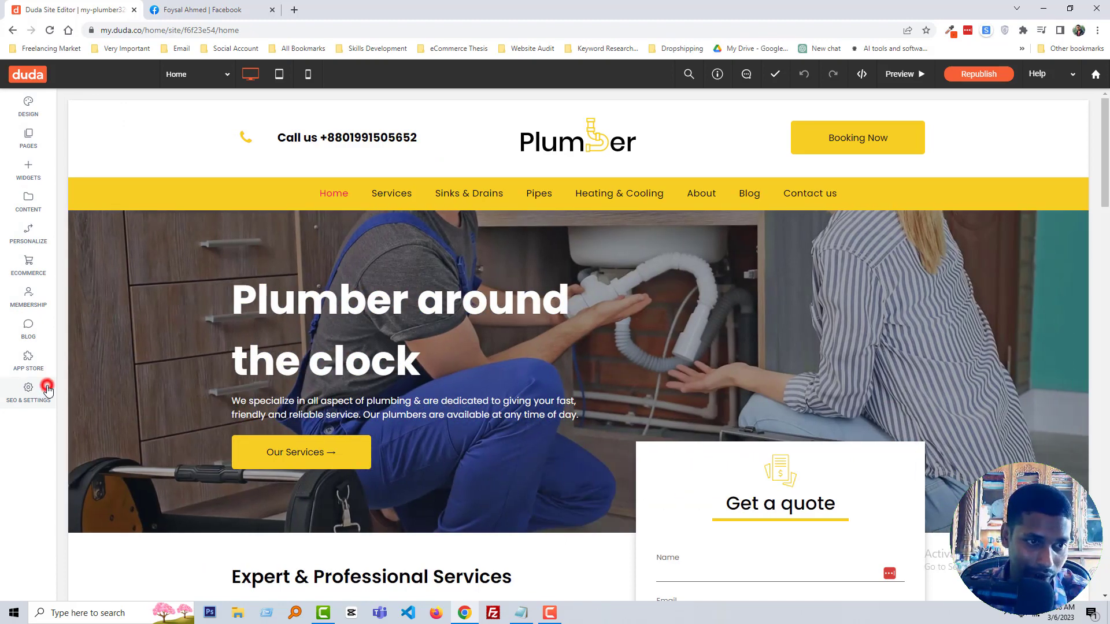
pyautogui.click(47, 391)
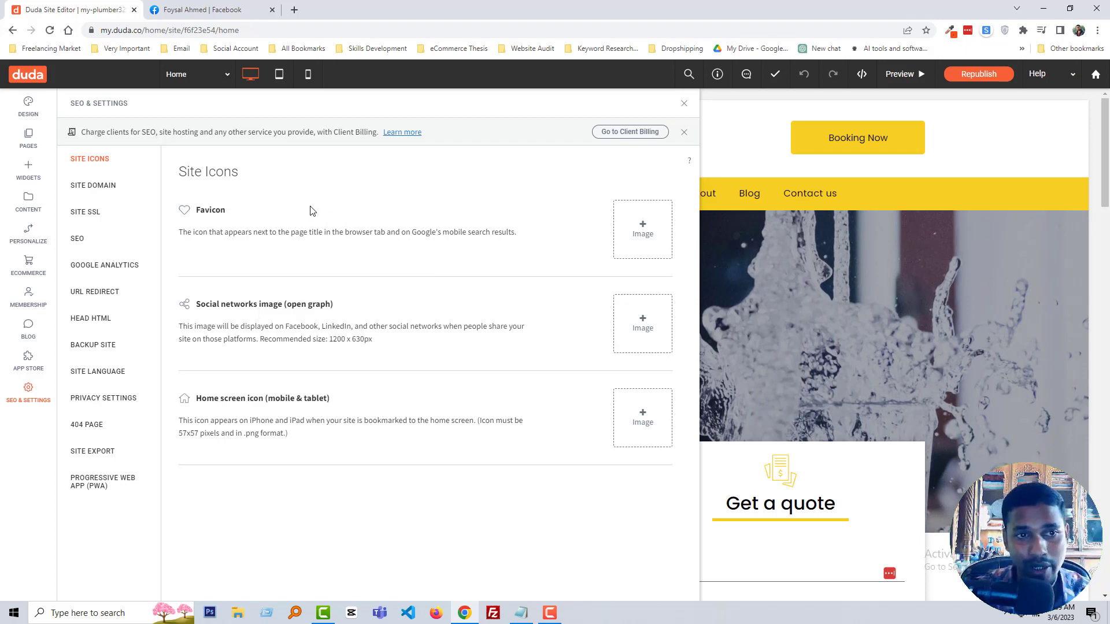
# Step: Search Google for 'free favicon maker online' in a new tab
pyautogui.click(293, 11)
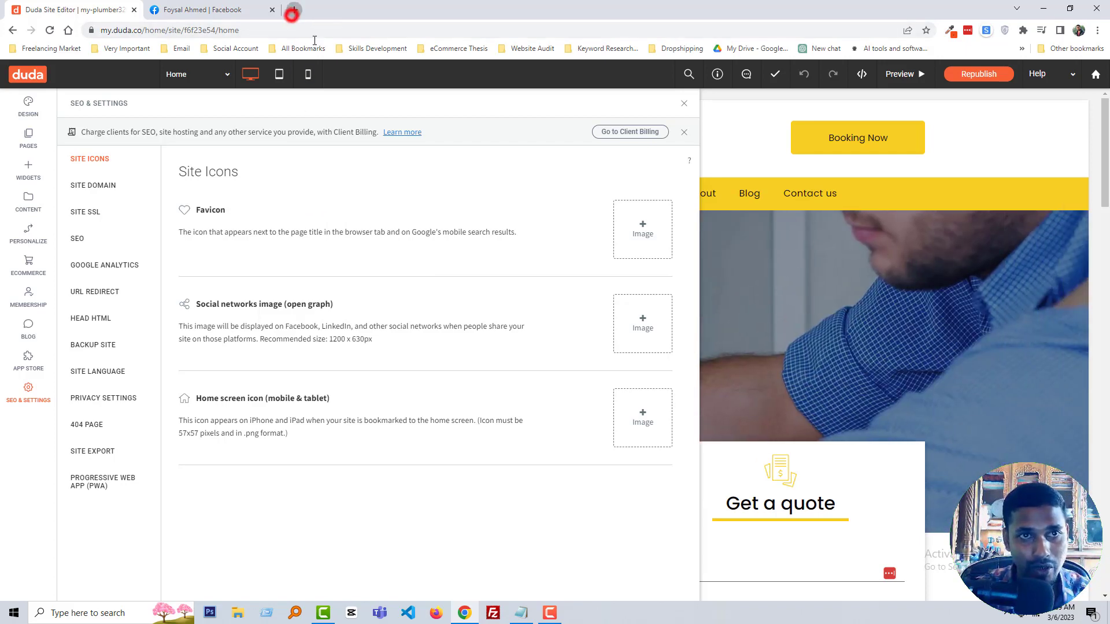
pyautogui.click(454, 236)
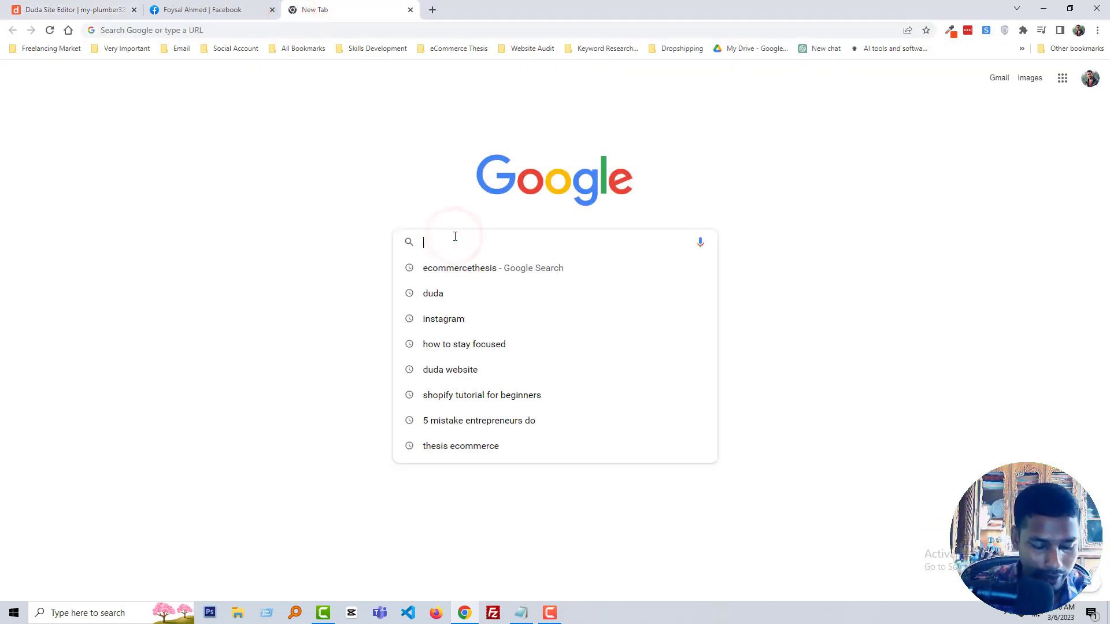
pyautogui.write('free ')
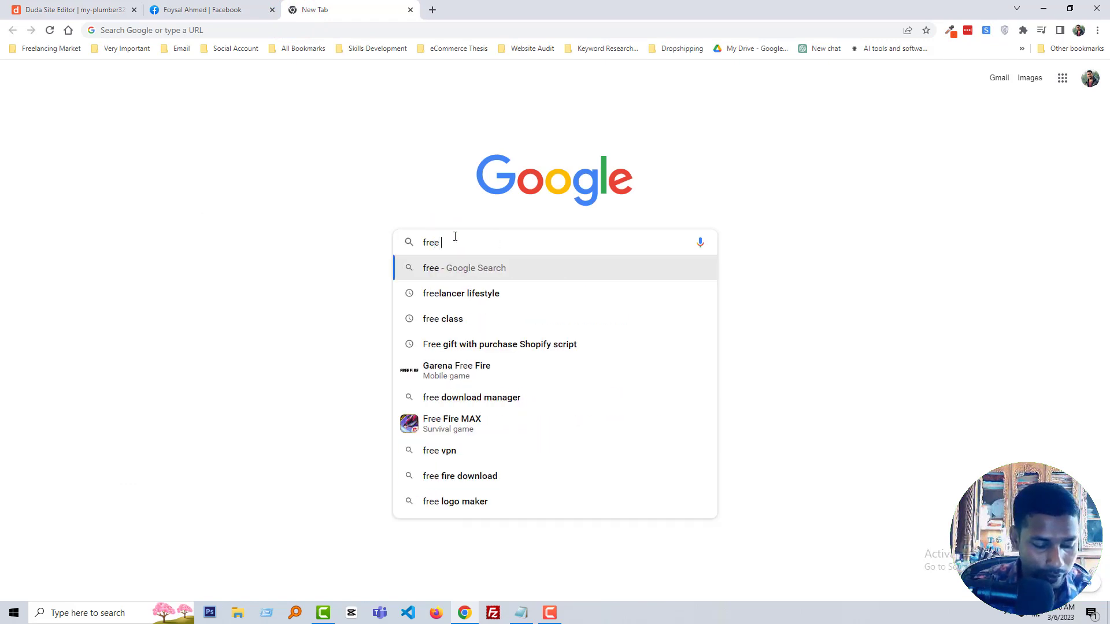
pyautogui.write('favicon mak')
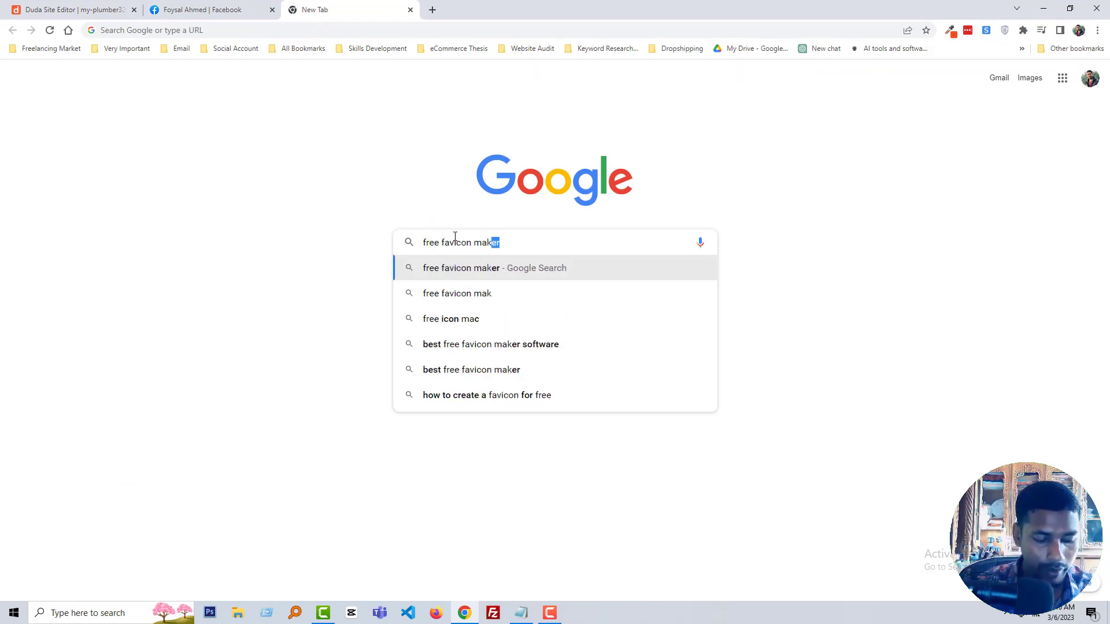
pyautogui.write('er online')
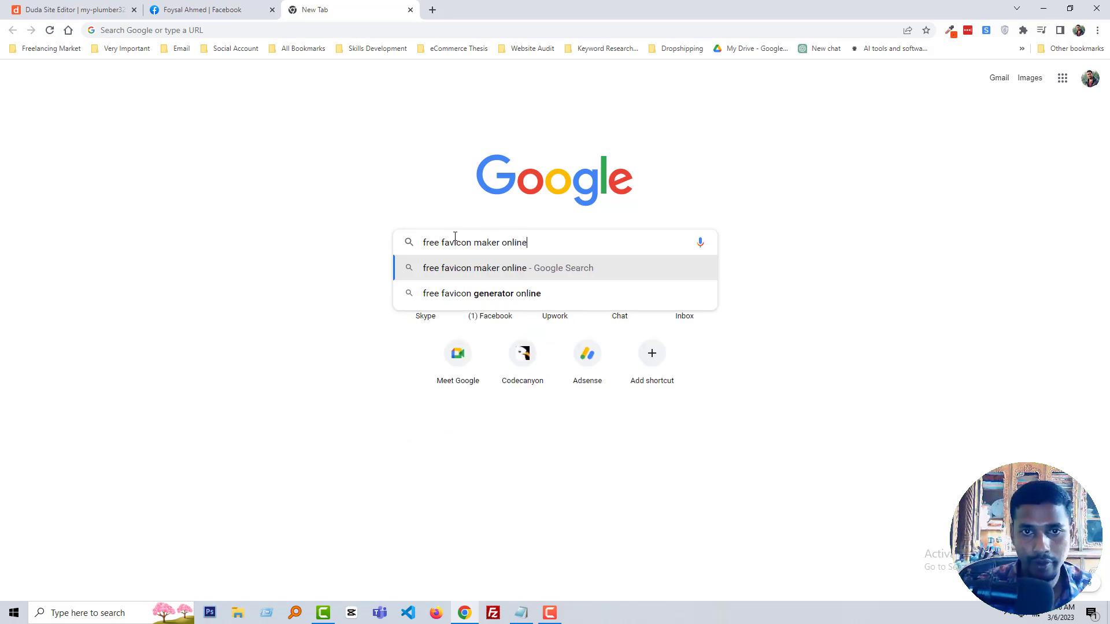
pyautogui.press('Return')
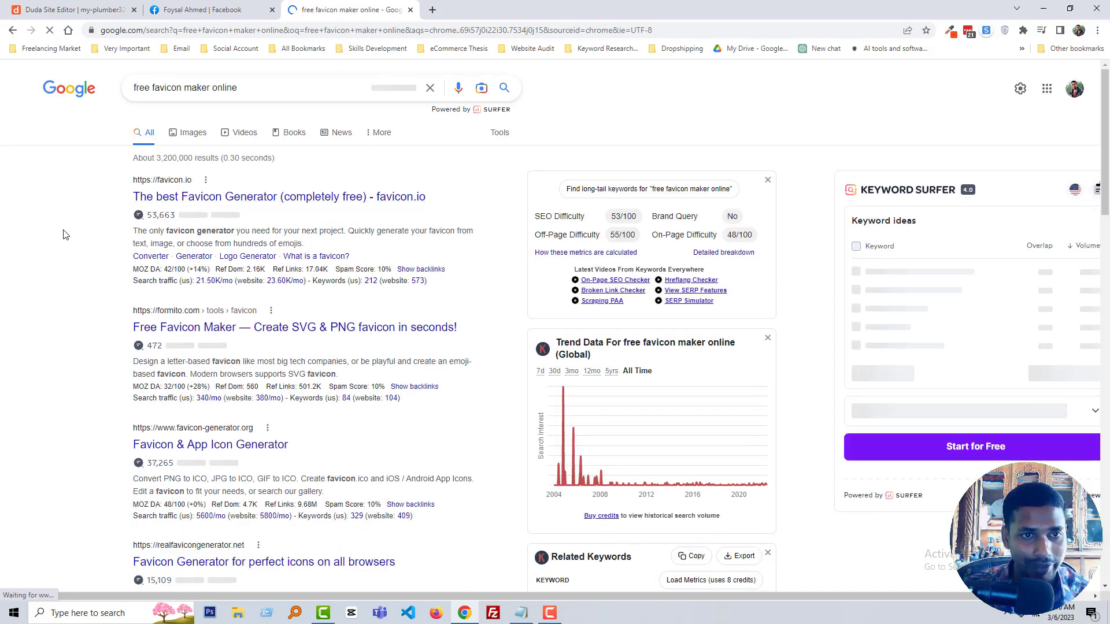
# Step: Open favicon.io, Free Favicon Maker and Favicon & App Icon Generator in tabs, then return to Duda
pyautogui.keyDown('ctrl'); pyautogui.click(214, 199); pyautogui.keyUp('ctrl')
pyautogui.keyDown('ctrl'); pyautogui.click(188, 328); pyautogui.keyUp('ctrl')
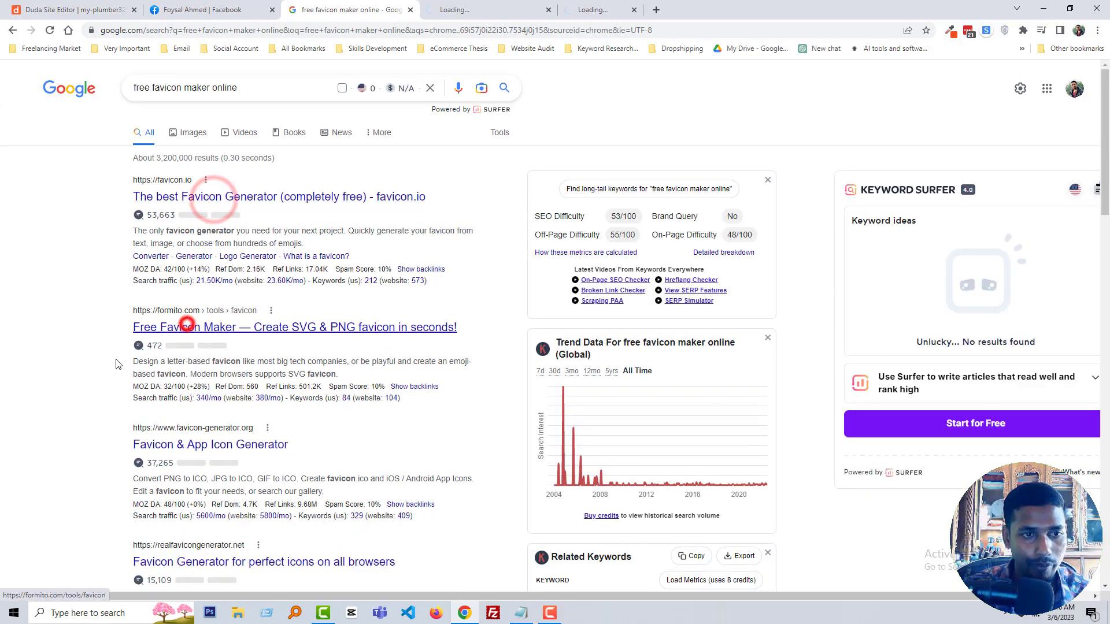
pyautogui.keyDown('ctrl'); pyautogui.click(211, 448); pyautogui.keyUp('ctrl')
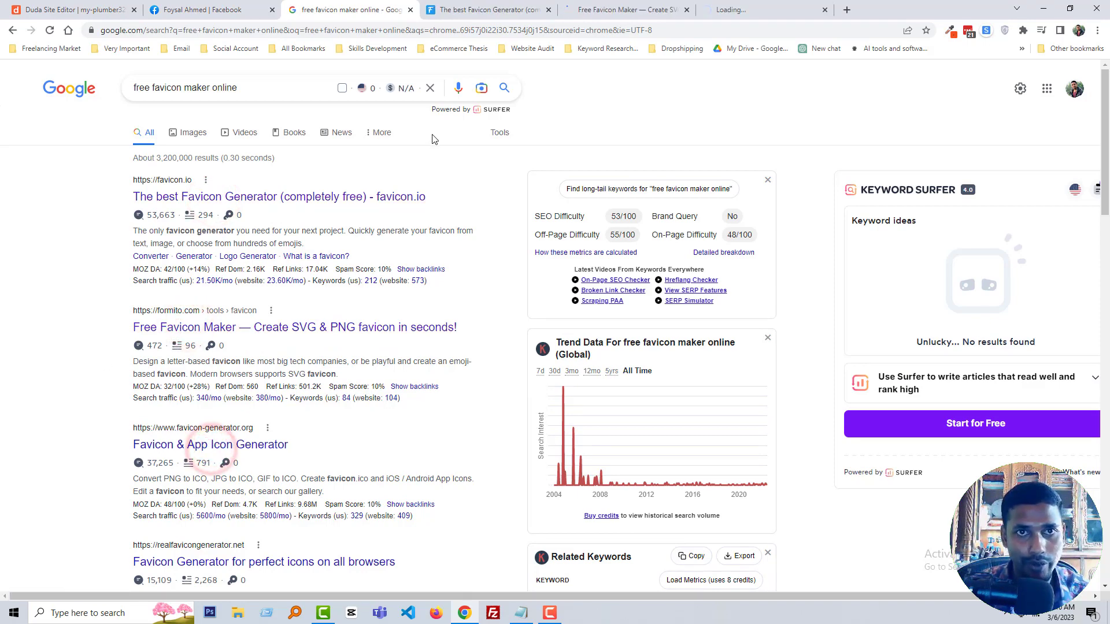
pyautogui.click(465, 10)
pyautogui.click(604, 7)
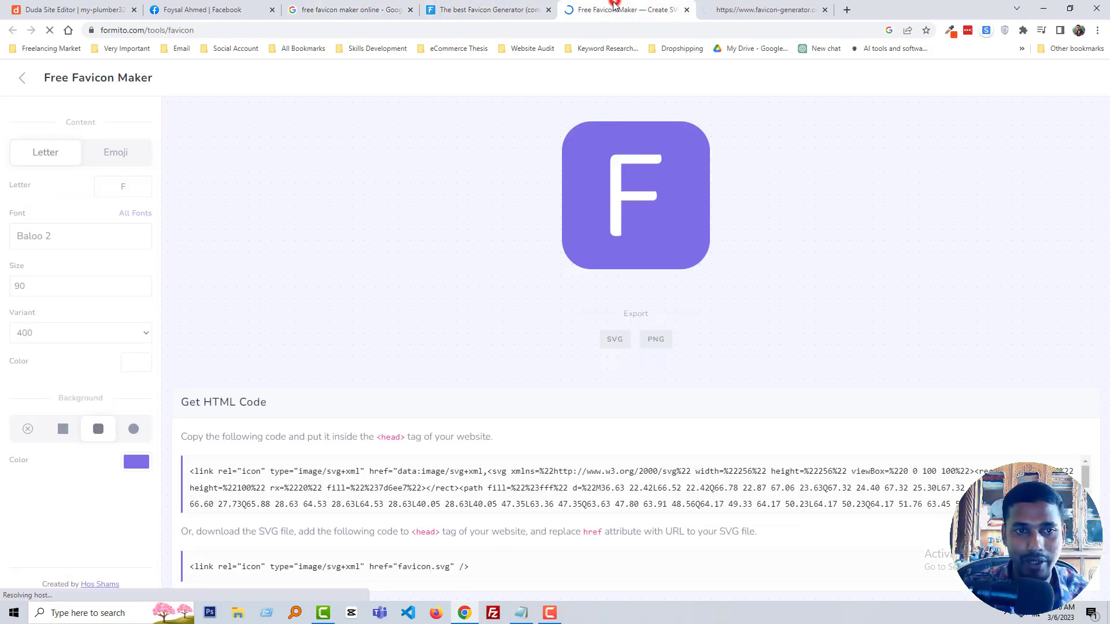
pyautogui.click(490, 10)
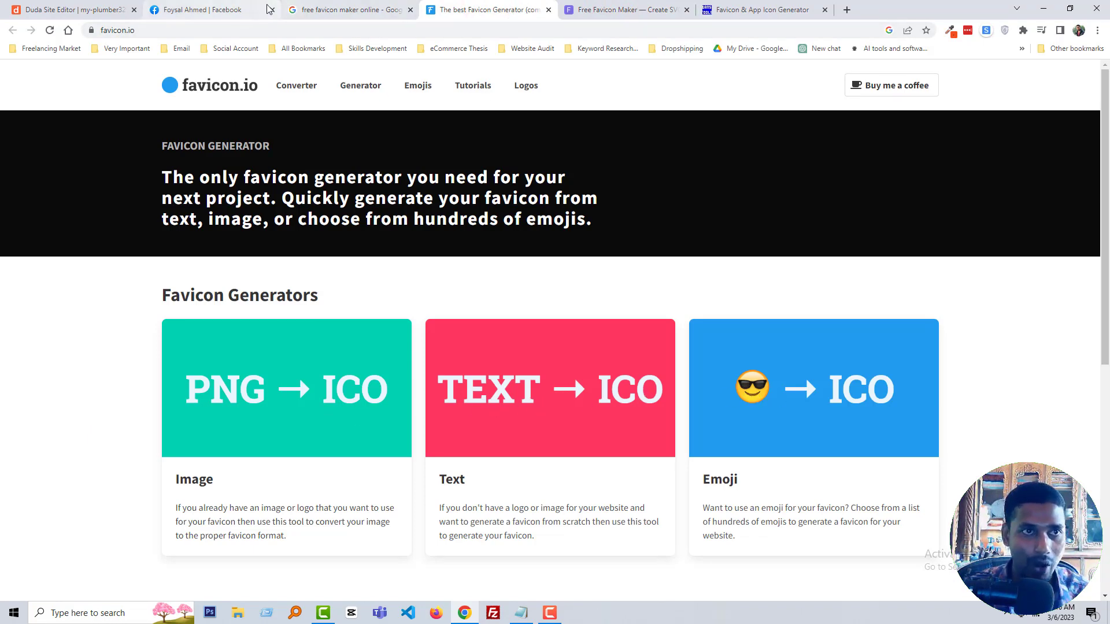
pyautogui.click(65, 8)
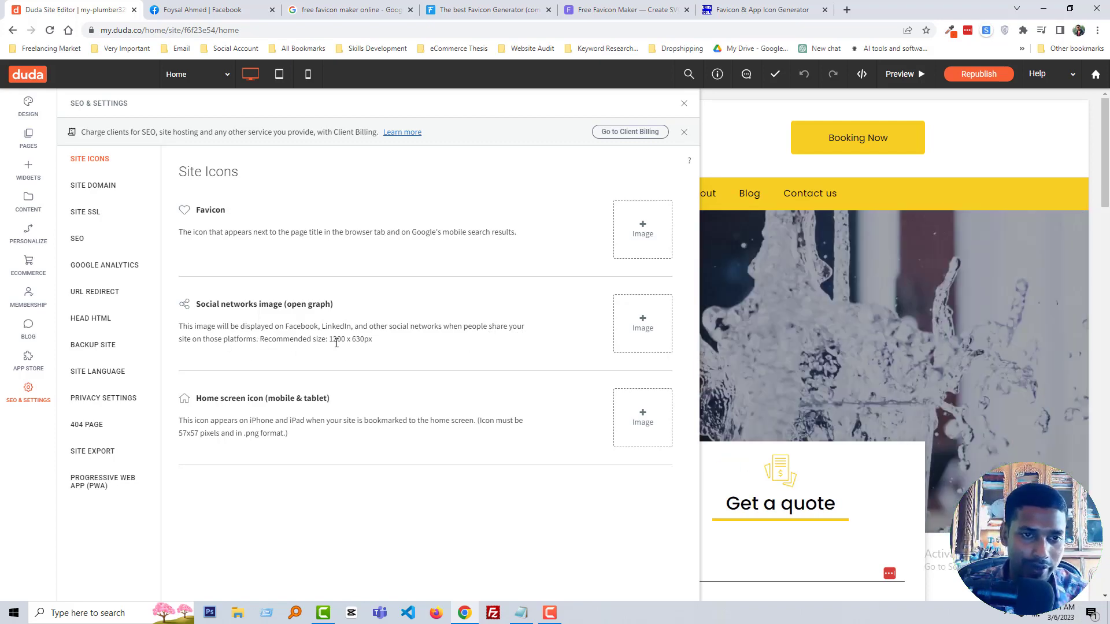
pyautogui.moveTo(333, 340); pyautogui.dragTo(394, 349)
pyautogui.click(397, 345)
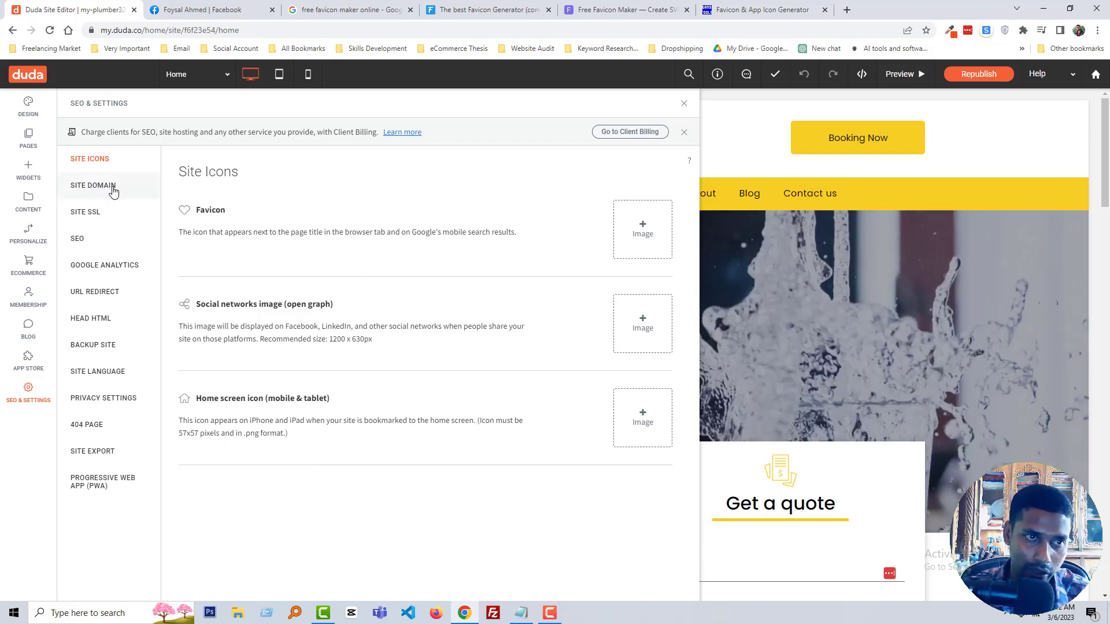
# Step: Review the default, purchase-new and own-domain site URL options, closing without saving, then view SSL settings
pyautogui.click(121, 191)
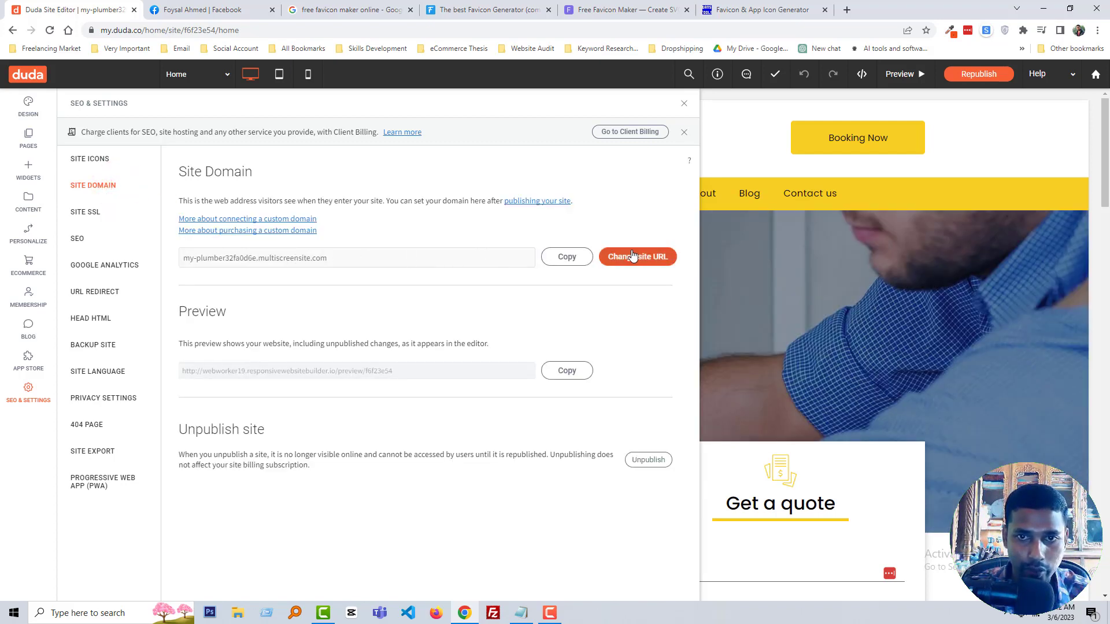
pyautogui.click(634, 259)
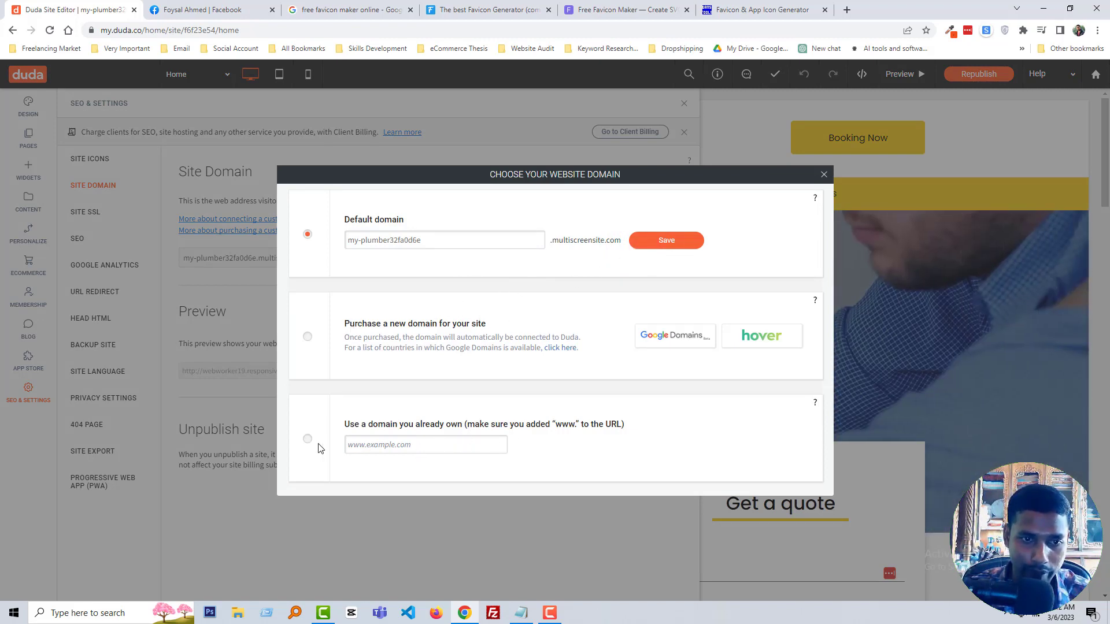
pyautogui.click(309, 439)
pyautogui.click(372, 444)
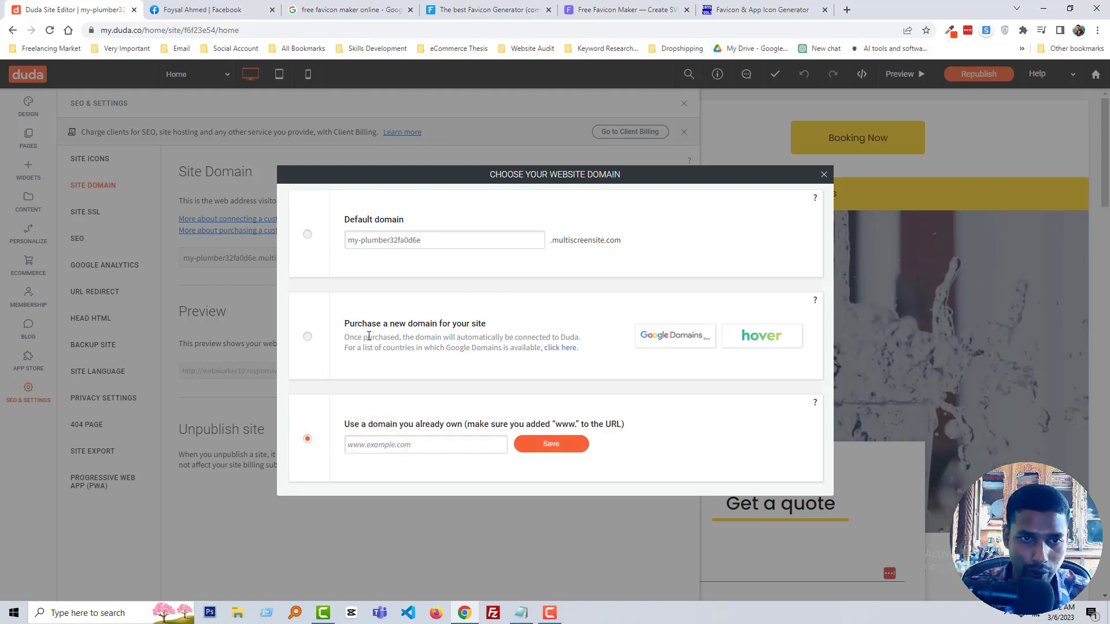
pyautogui.click(307, 337)
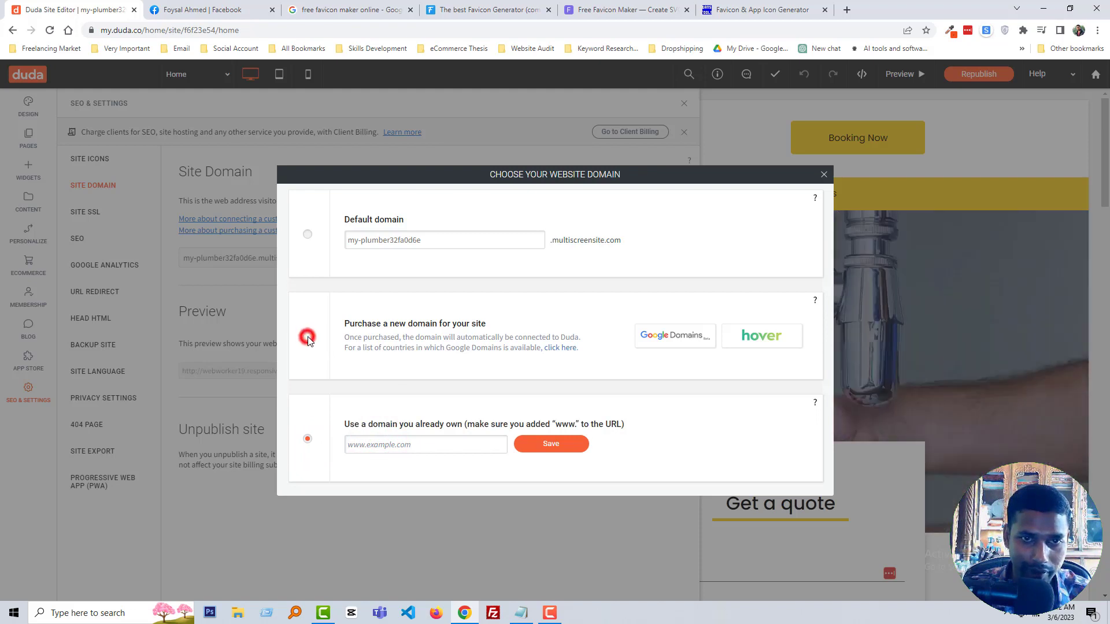
pyautogui.click(307, 232)
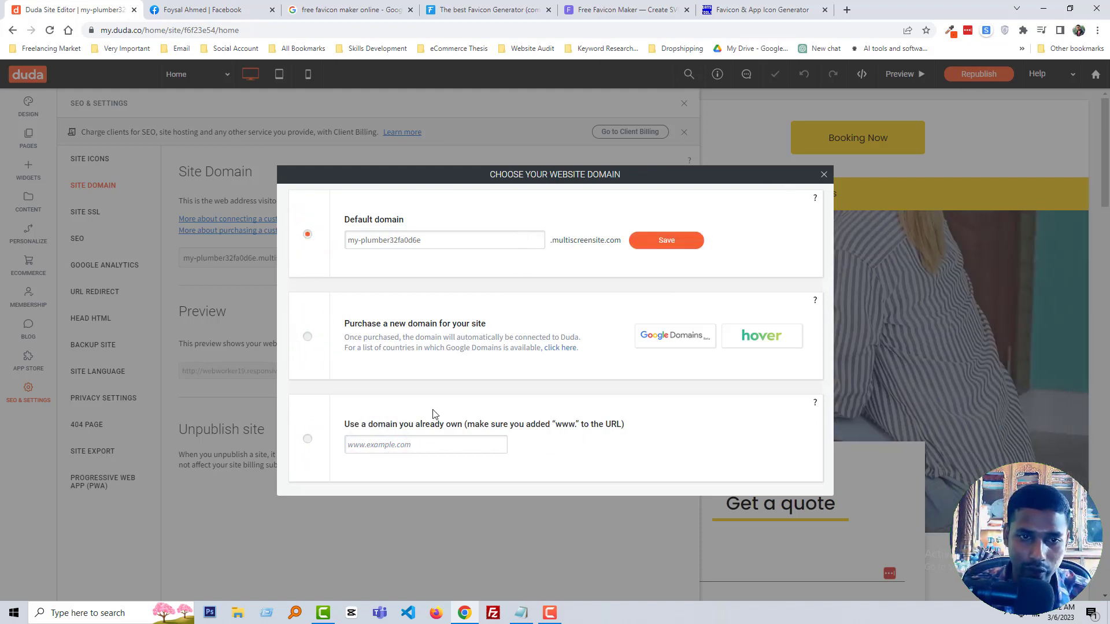
pyautogui.click(308, 439)
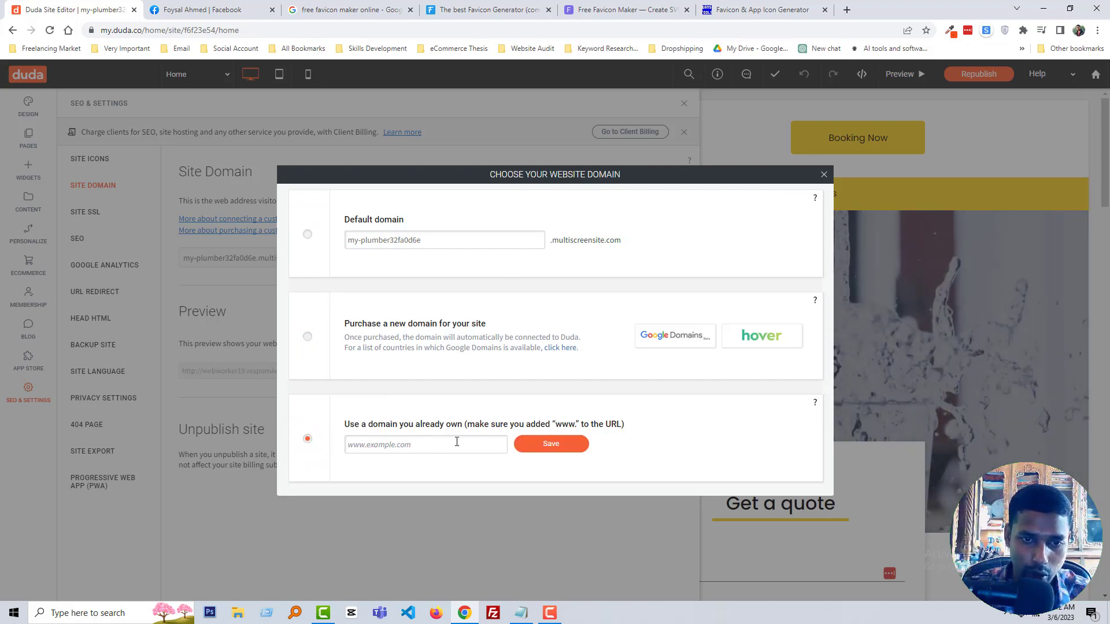
pyautogui.click(823, 174)
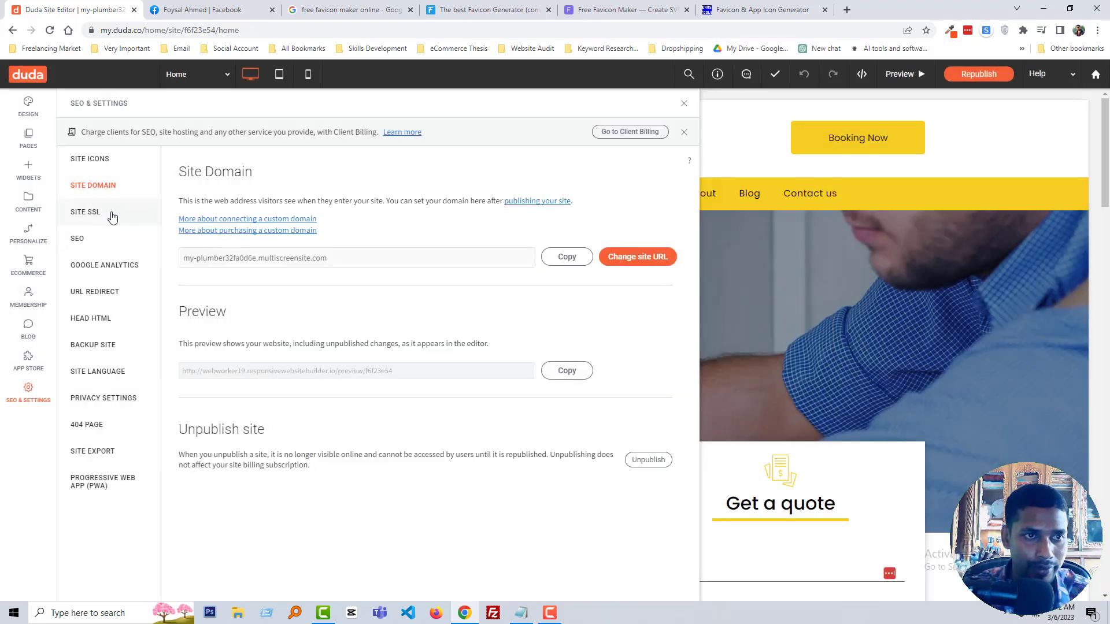
pyautogui.click(111, 215)
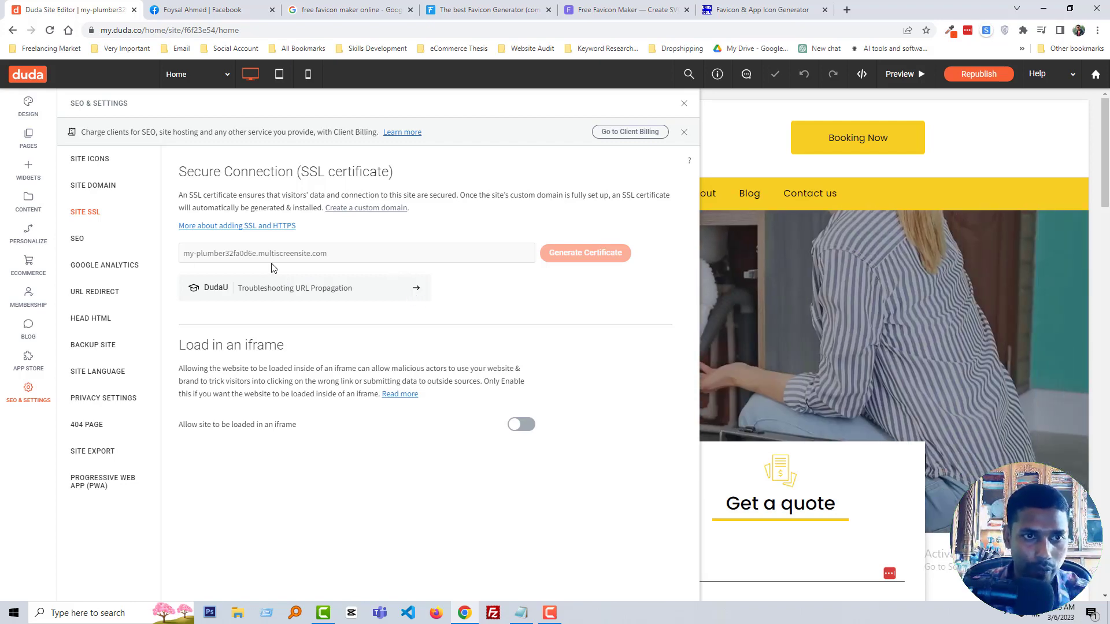
# Step: Show the SEO page with its empty Site Title and Site Description fields
pyautogui.click(110, 242)
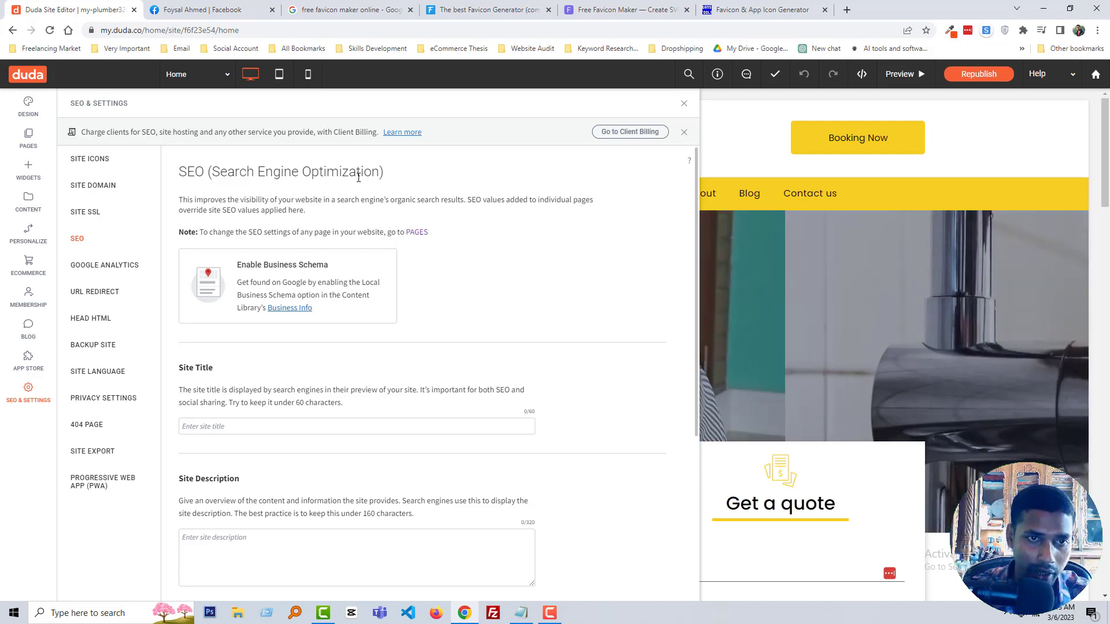
# Step: Scroll the SEO panel, then open a Google tab placed beside the editor tab
pyautogui.scroll(-2, 463, 250)
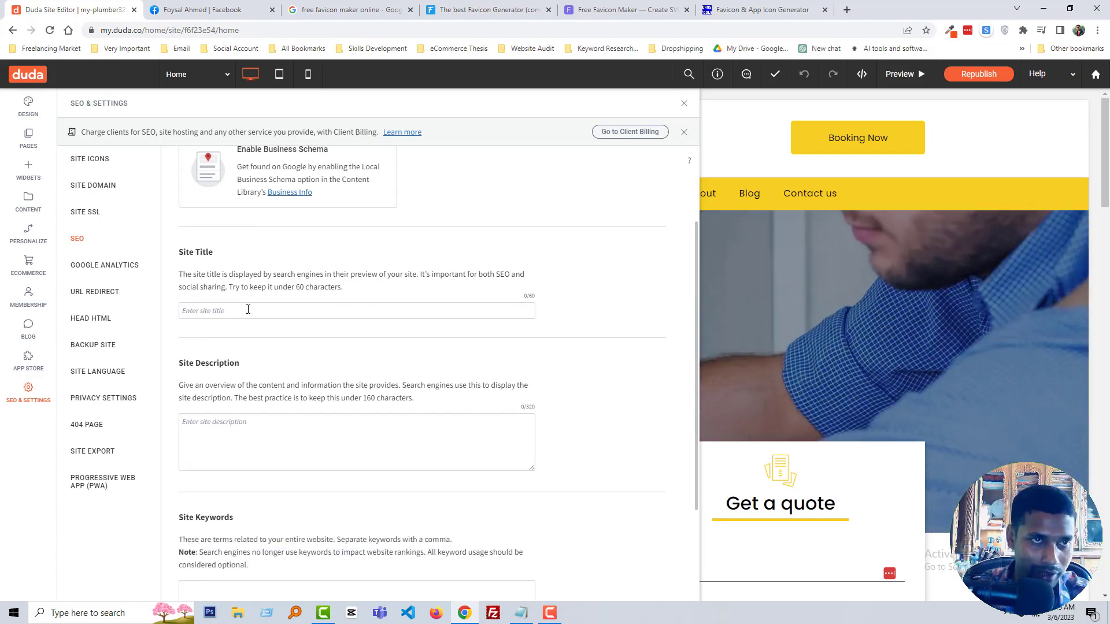
pyautogui.scroll(-2, 248, 309)
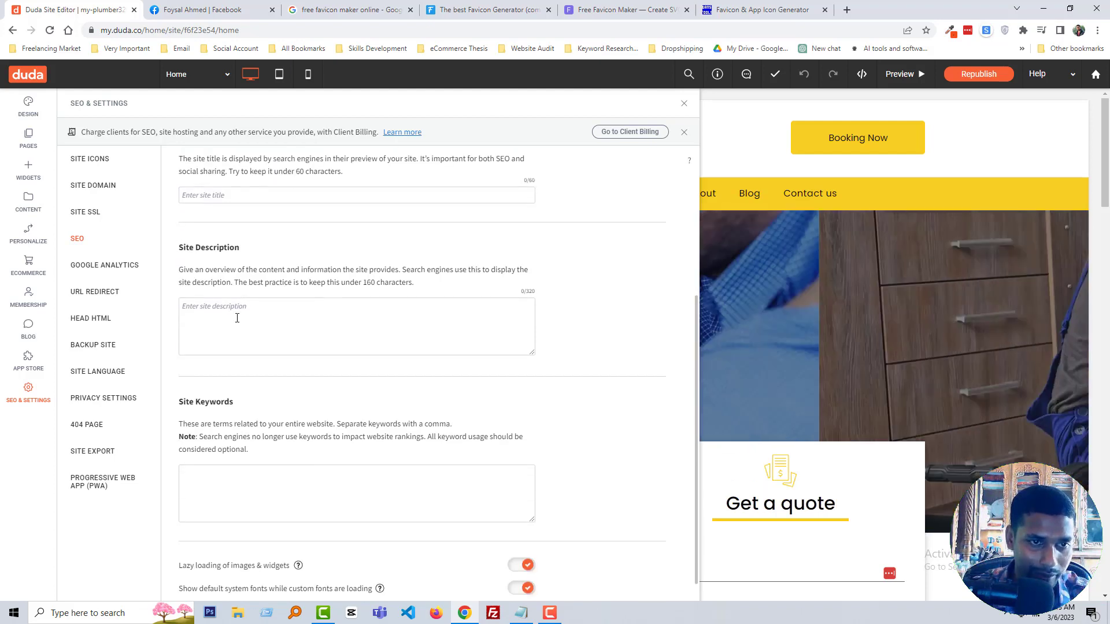
pyautogui.scroll(4, 242, 317)
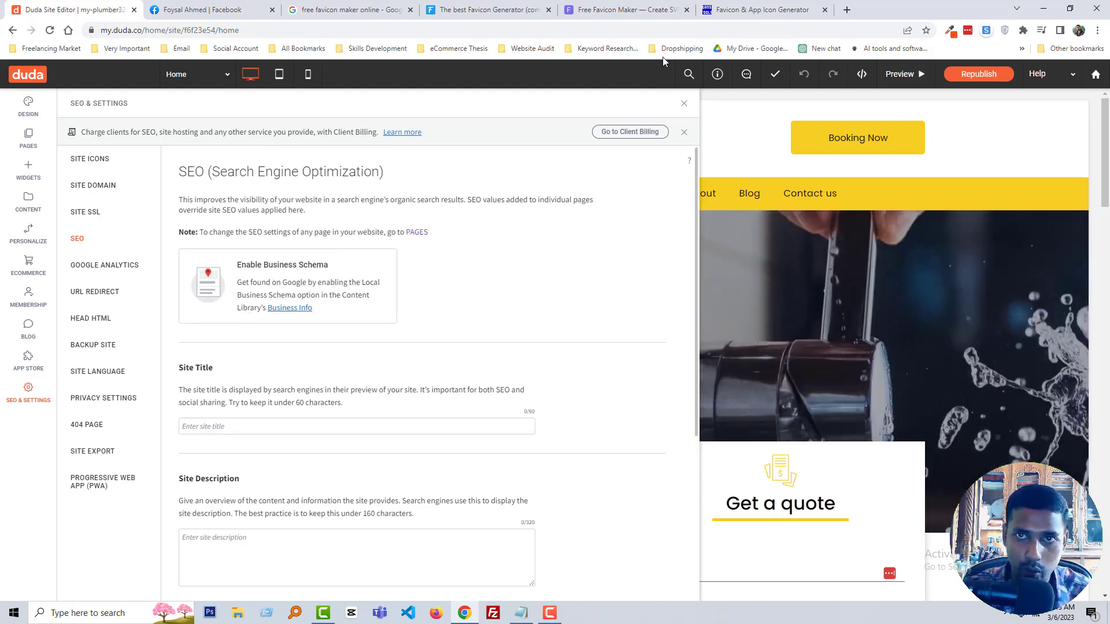
pyautogui.click(844, 10)
pyautogui.moveTo(844, 10); pyautogui.dragTo(208, 12)
# Step: Rerun the ecommercethesis search, highlight the first result's snippet, then return to Duda's SEO page
pyautogui.click(475, 240)
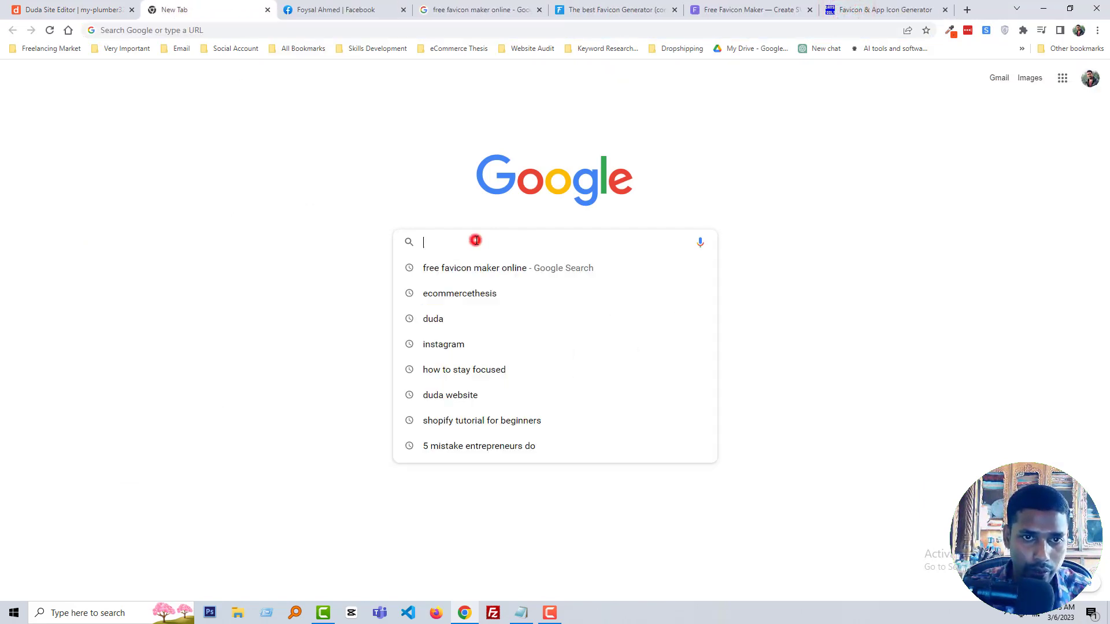
pyautogui.click(471, 295)
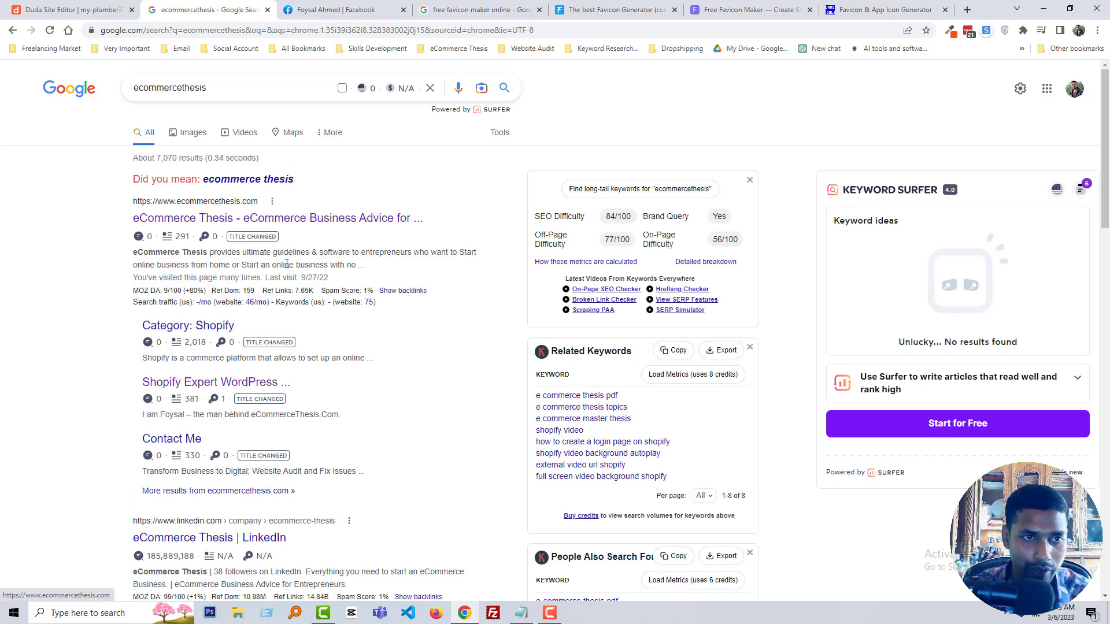
pyautogui.moveTo(134, 252); pyautogui.dragTo(400, 267)
pyautogui.click(400, 267)
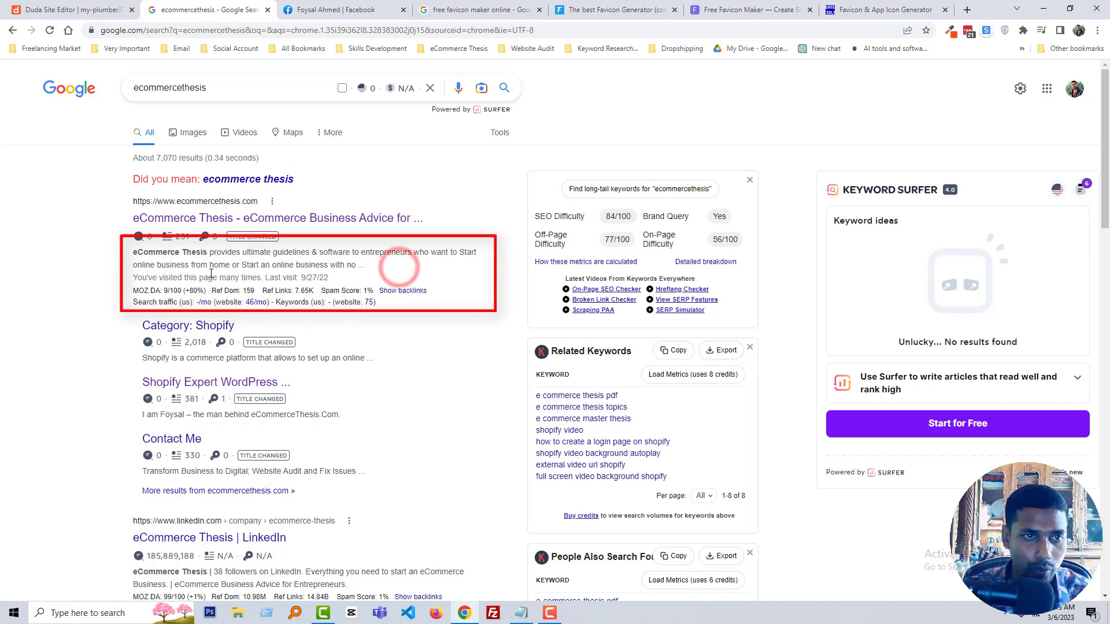
pyautogui.click(72, 10)
pyautogui.scroll(-2, 309, 433)
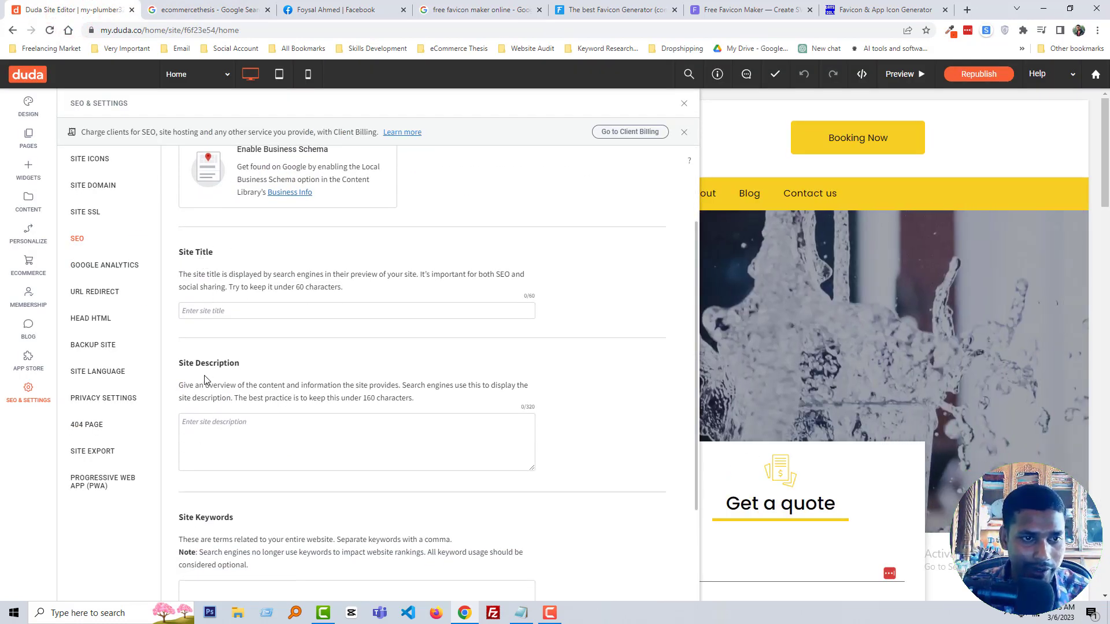
# Step: View the Google Analytics Tag ID field, then move on to the URL Redirect page
pyautogui.scroll(-2, 301, 376)
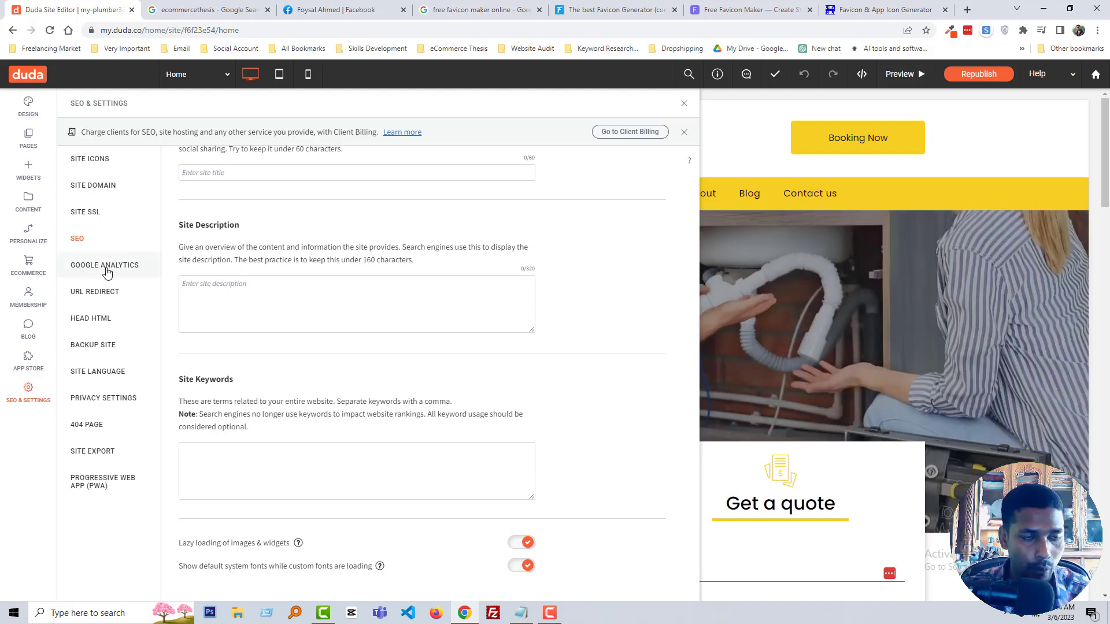
pyautogui.click(107, 267)
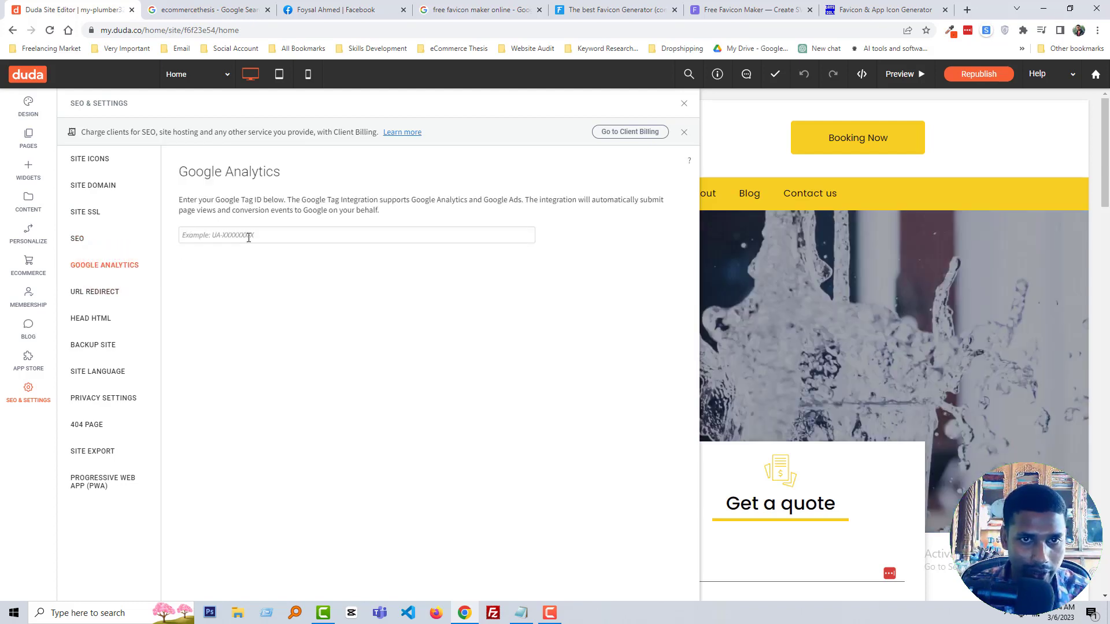
pyautogui.click(248, 235)
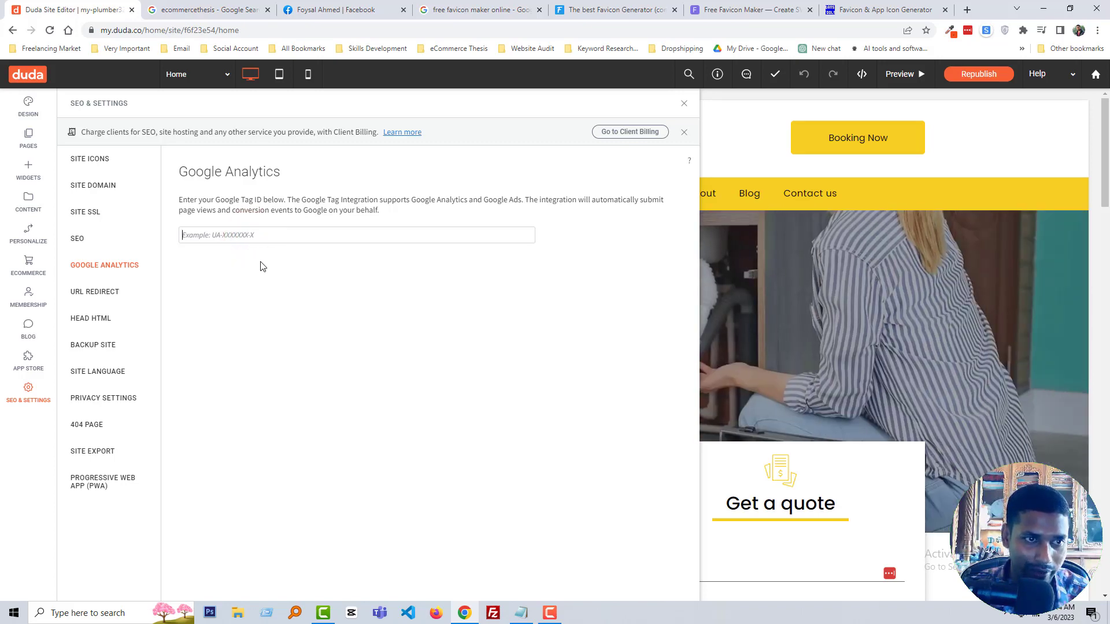
pyautogui.click(115, 295)
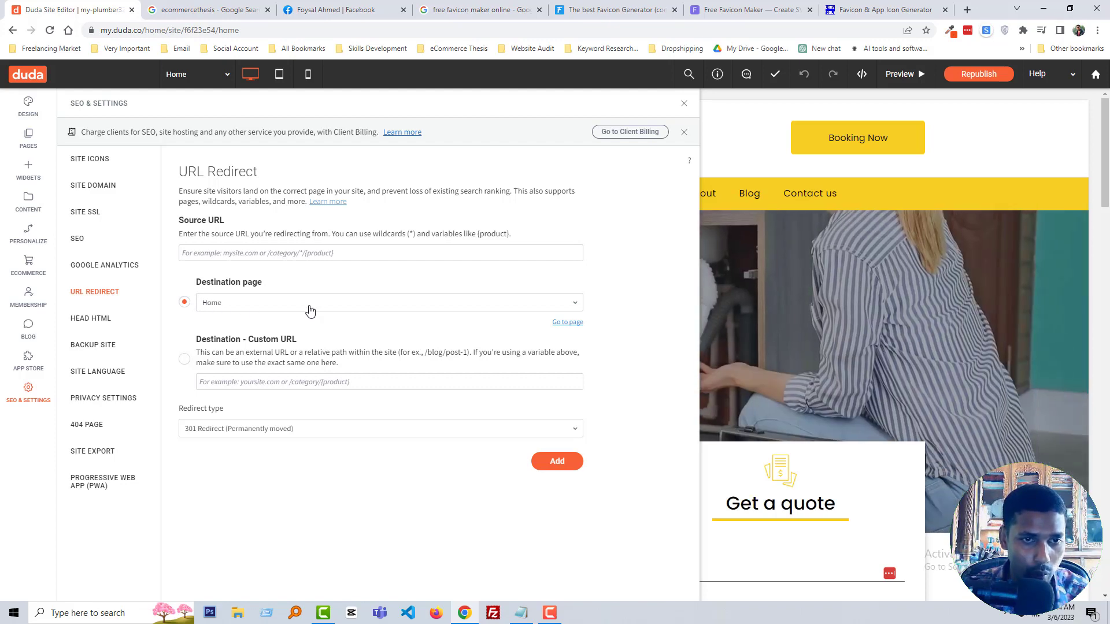
pyautogui.click(309, 304)
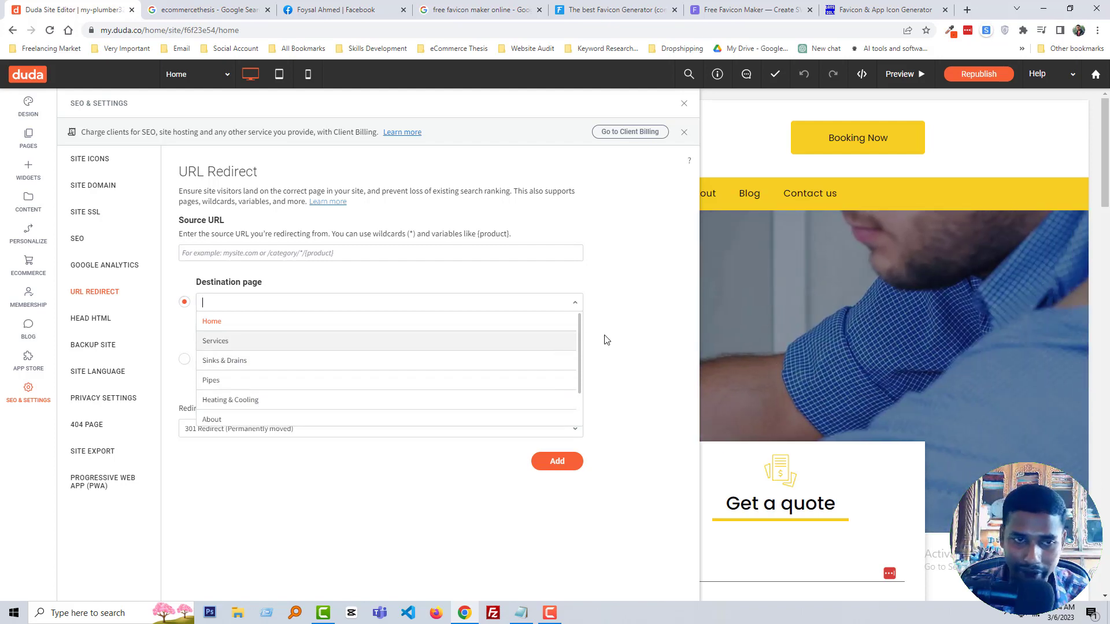
pyautogui.click(606, 340)
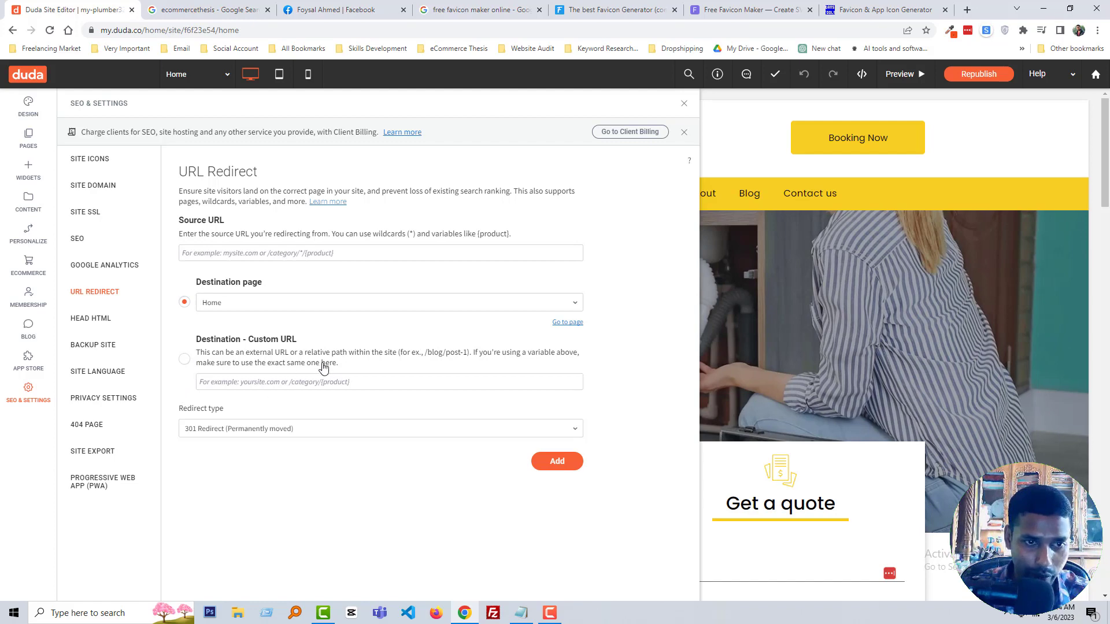
pyautogui.click(196, 430)
pyautogui.click(260, 504)
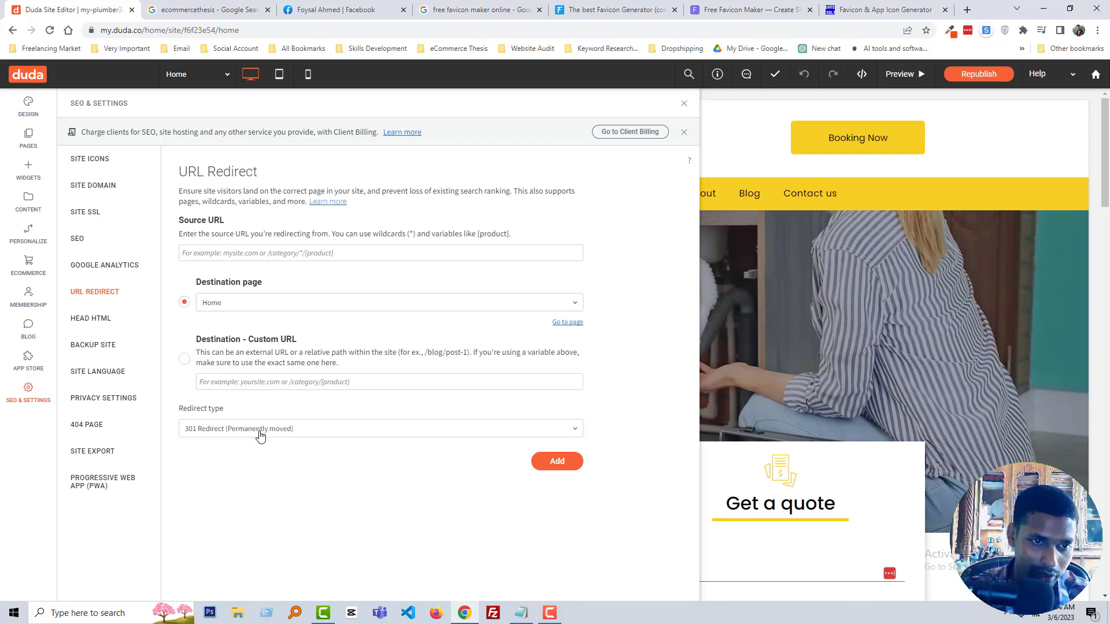
pyautogui.click(259, 432)
pyautogui.click(349, 527)
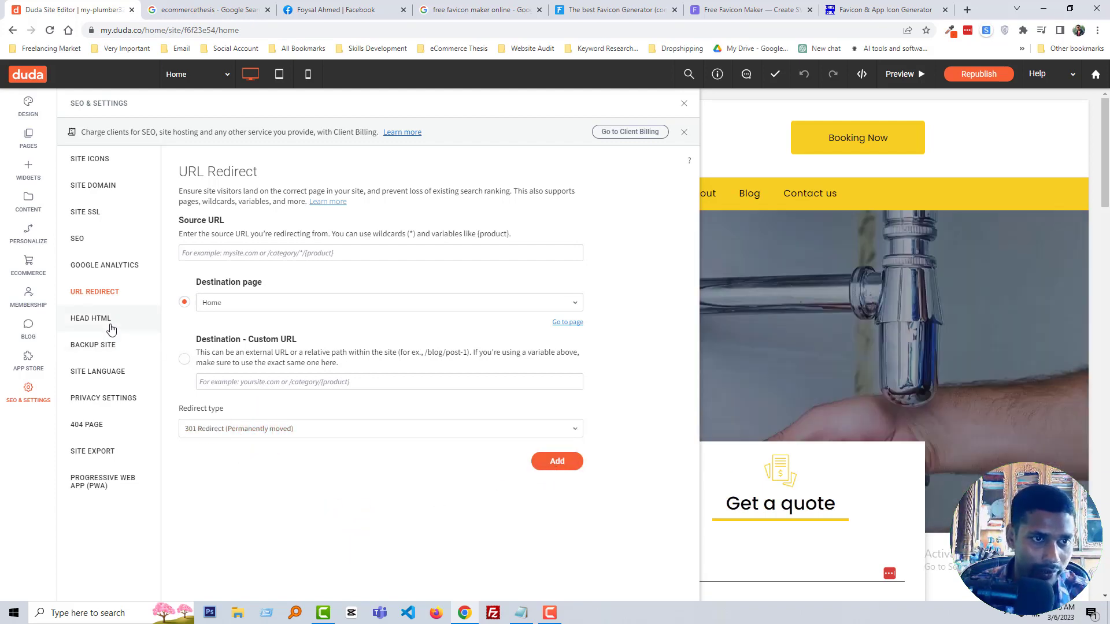
# Step: Browse the Head HTML, Backup Site and Site Language pages, keeping English as the language
pyautogui.click(113, 324)
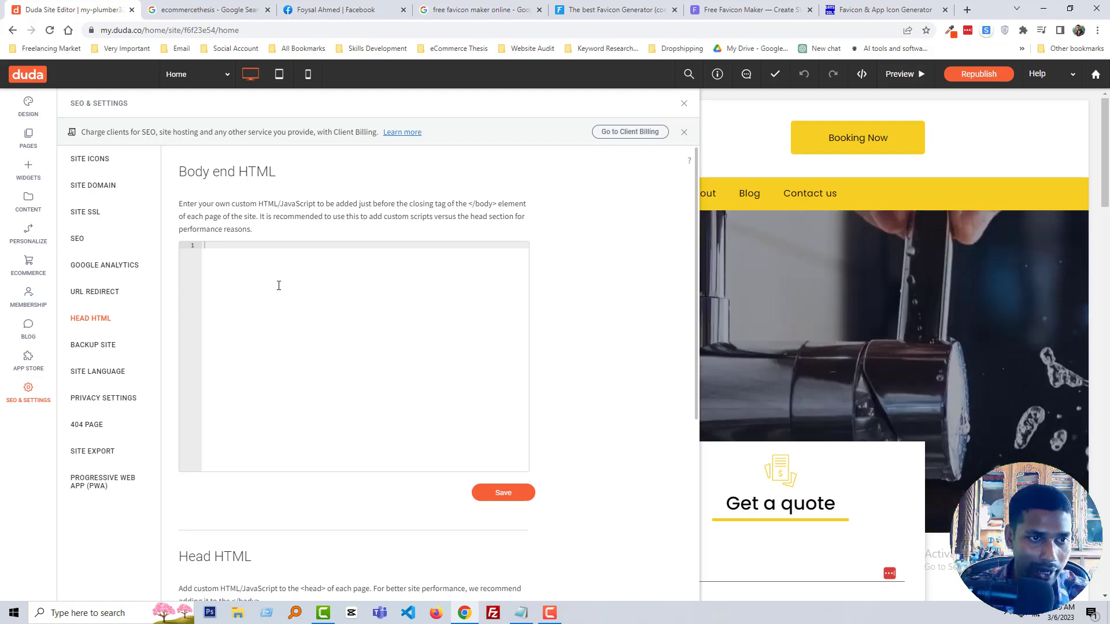
pyautogui.click(112, 347)
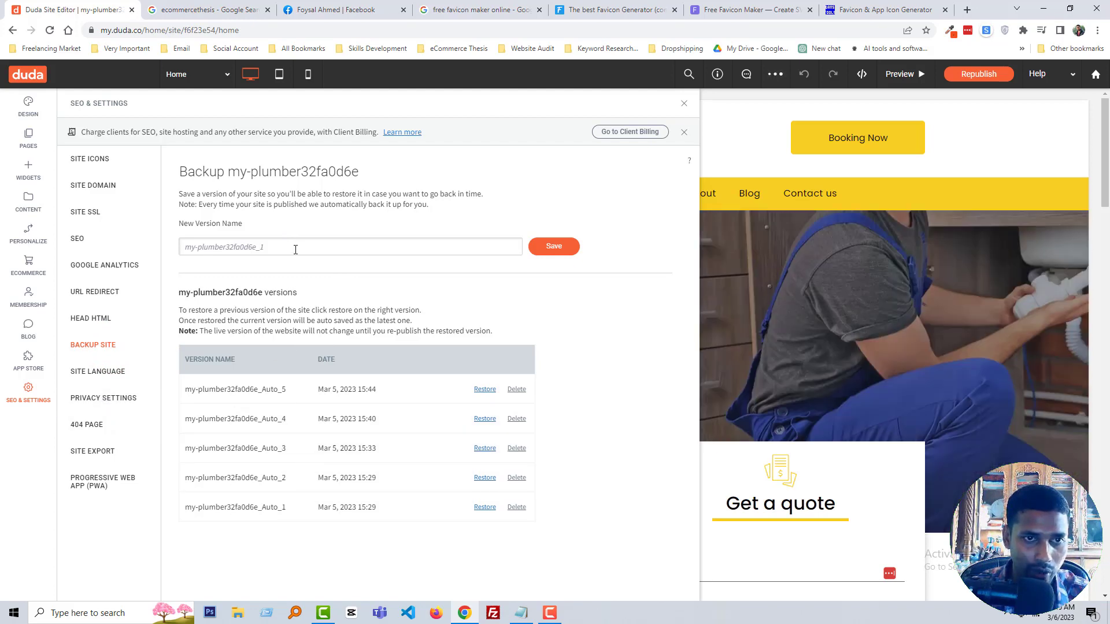
pyautogui.click(112, 376)
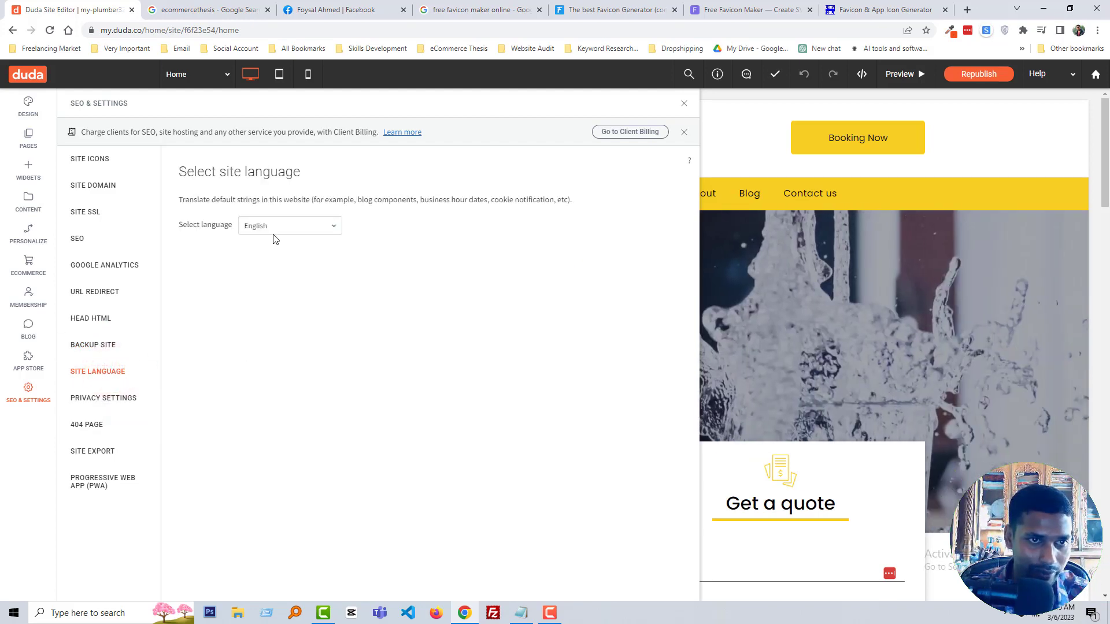
pyautogui.click(278, 228)
pyautogui.click(422, 244)
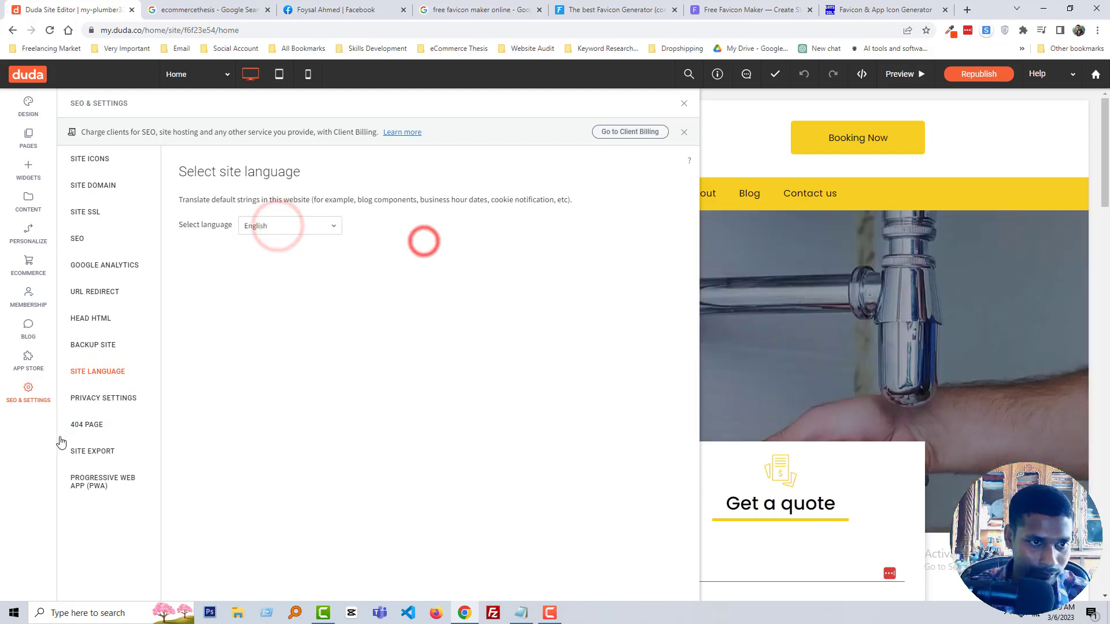
# Step: Step through Privacy Settings and 404 Page to reach the Site Export zip download
pyautogui.click(117, 398)
pyautogui.scroll(-1, 286, 439)
pyautogui.click(113, 424)
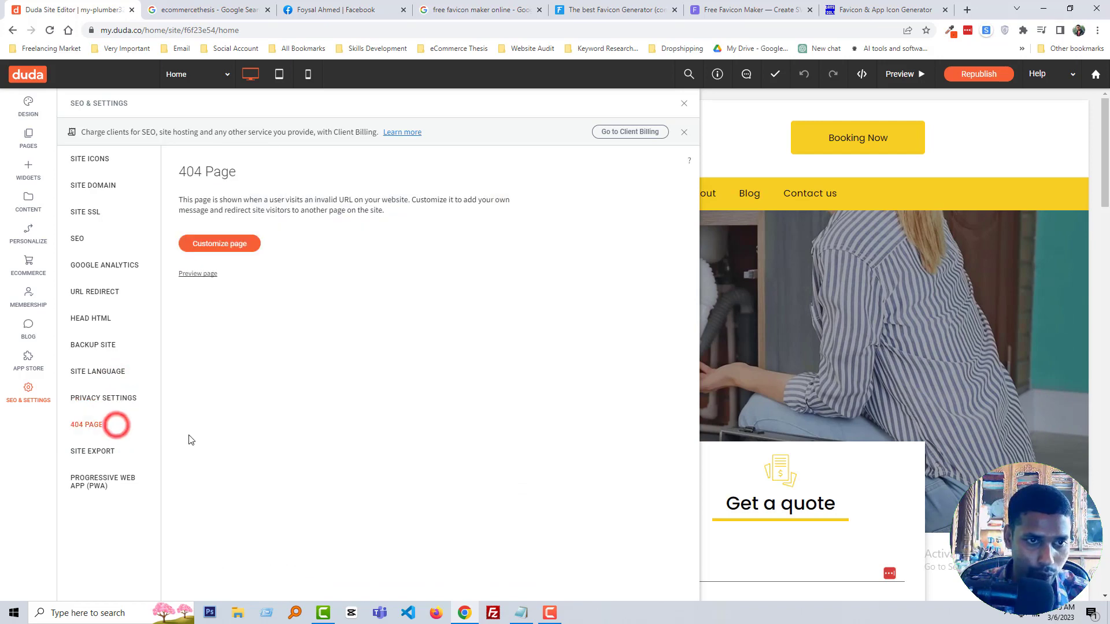
pyautogui.click(114, 453)
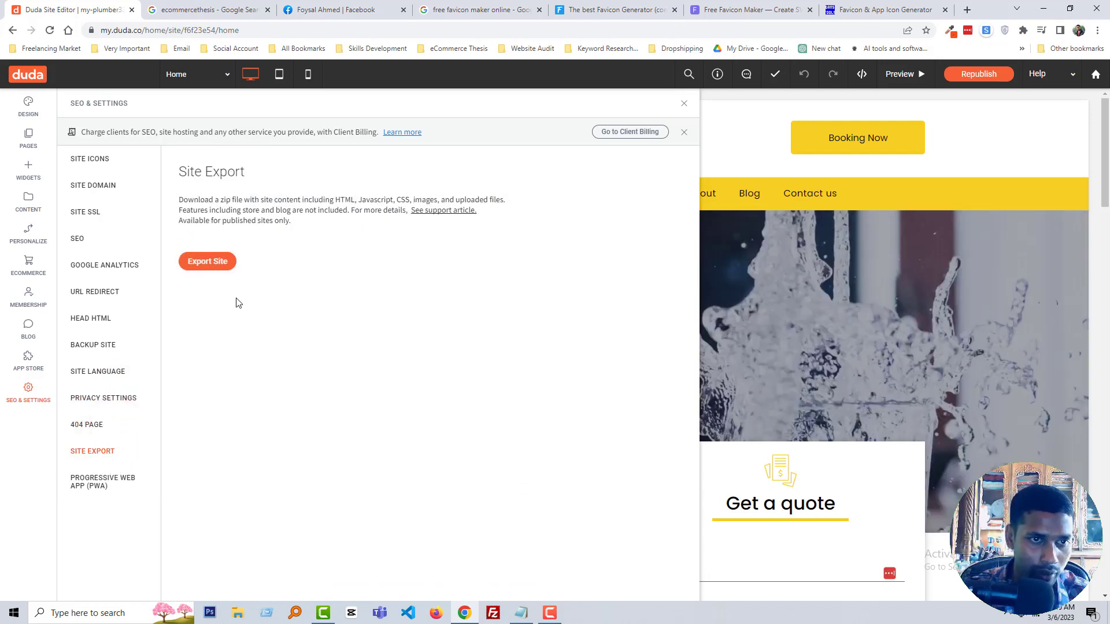